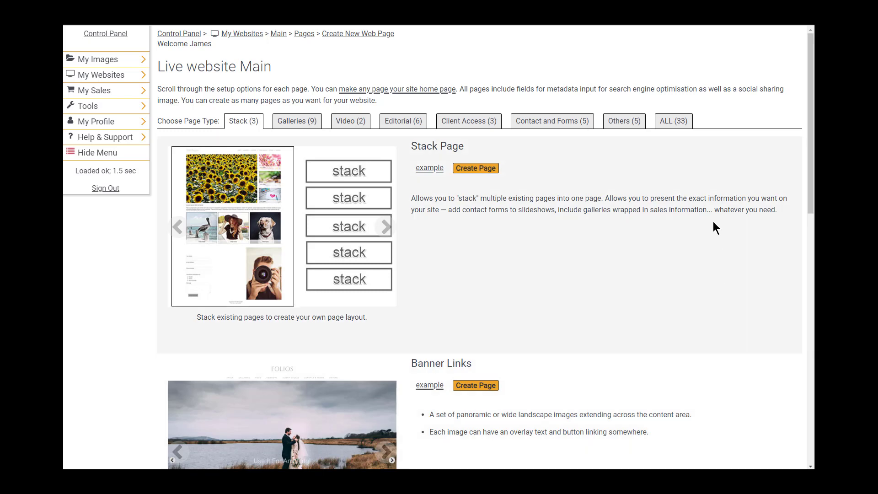
Browse the Others and Contact and Forms page types for a new web page, and view another Advanced Contact preview.
left_click(623, 130)
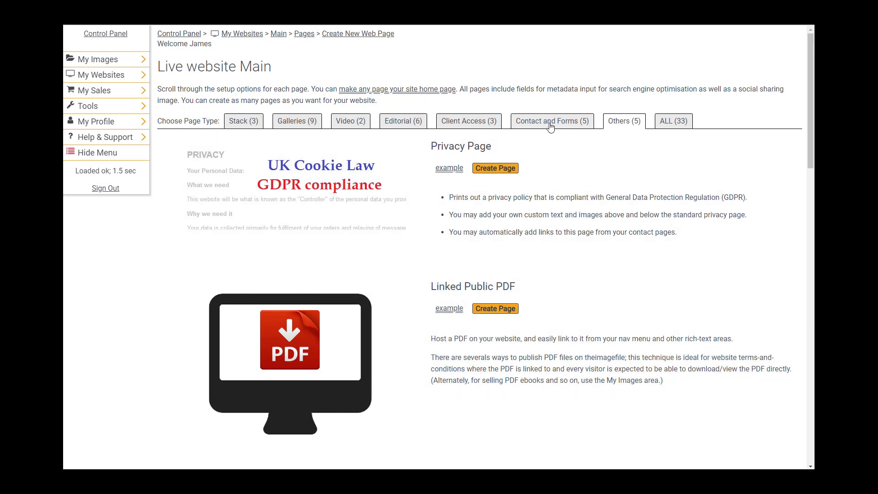
left_click(551, 125)
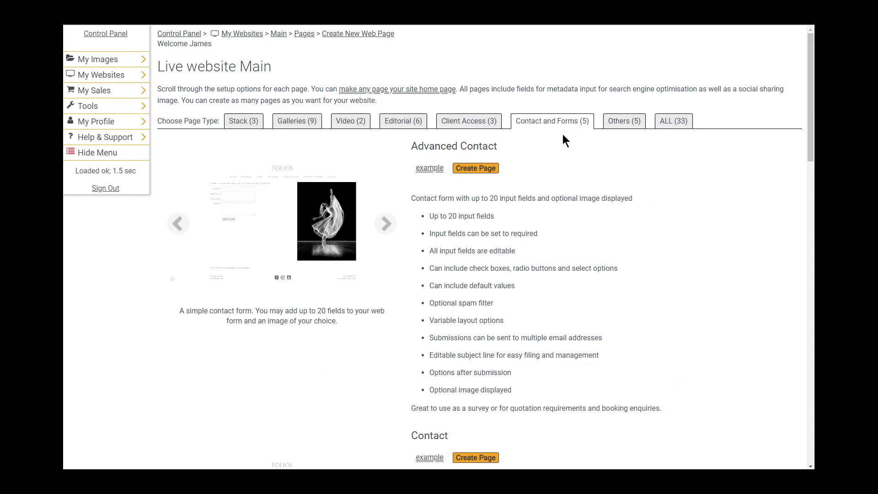
mouse_move(91, 76)
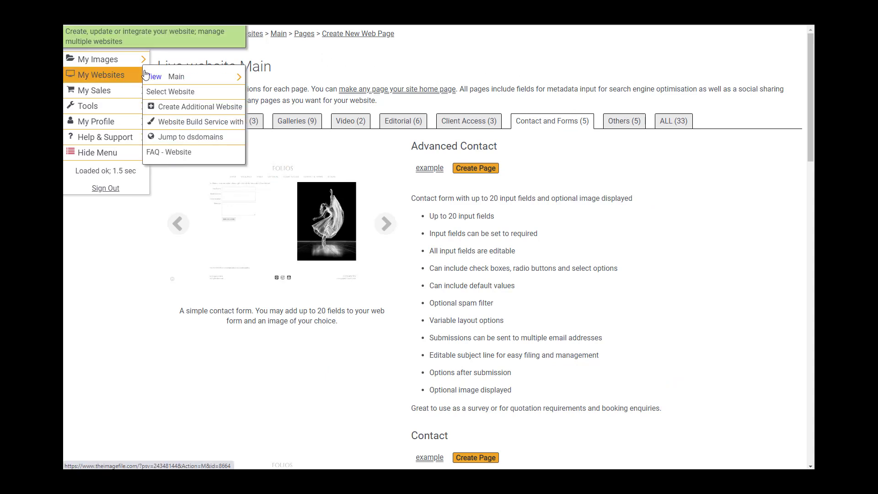
mouse_move(194, 75)
mouse_move(245, 79)
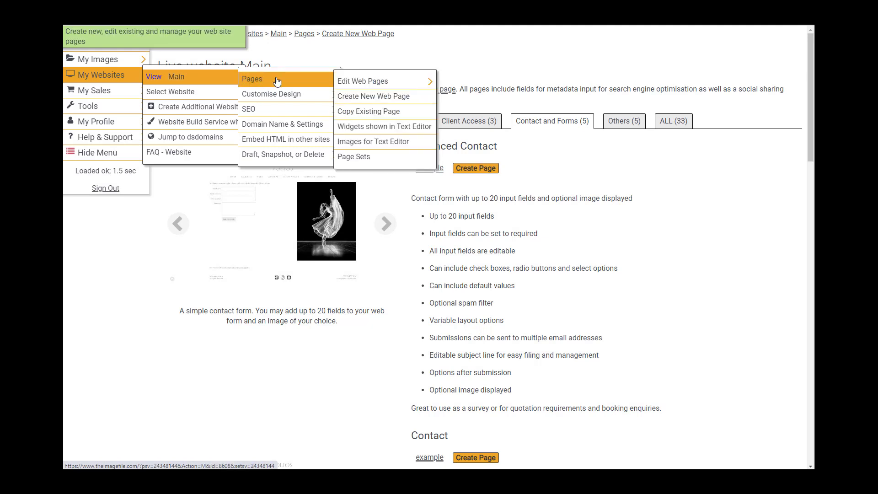
left_click(366, 97)
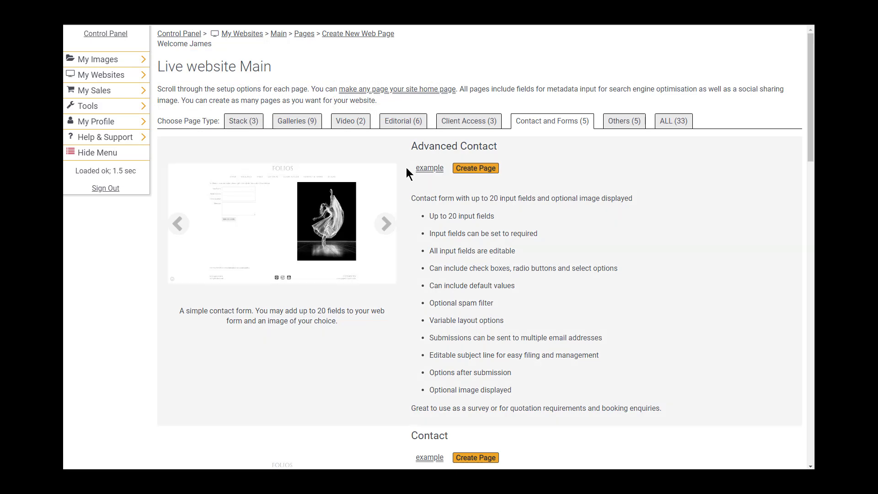
left_click(178, 224)
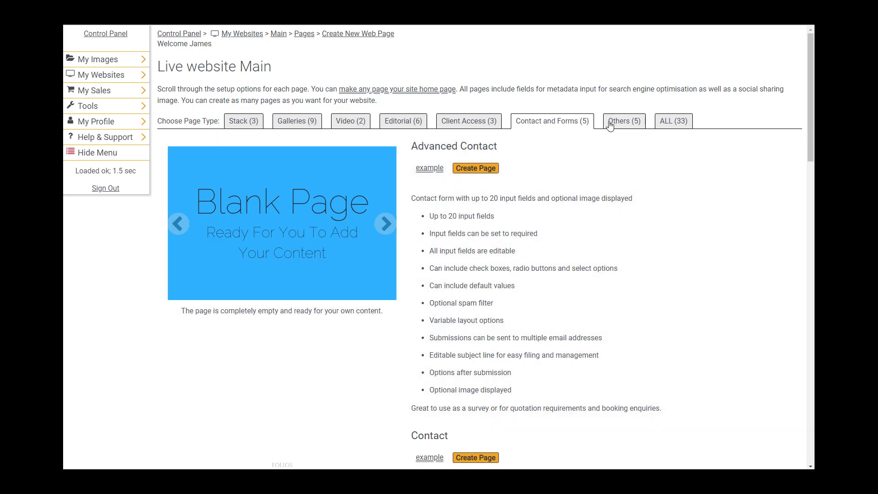
Create a Linked Public PDF page from the Others page types and open the advanced settings of the offer page.
left_click_drag(613, 121, 609, 121)
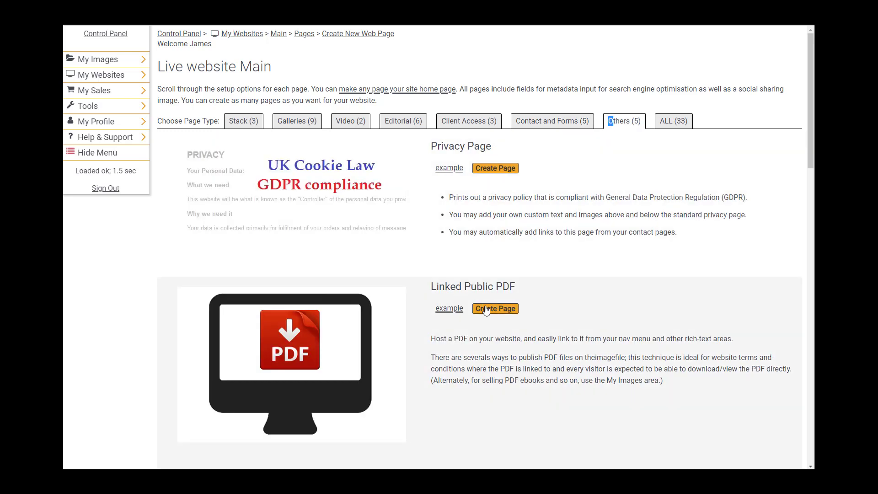
left_click(486, 309)
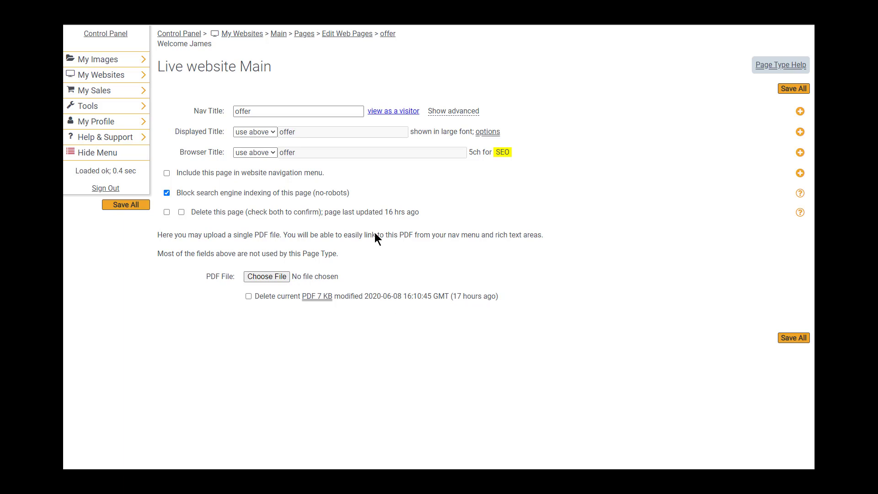
left_click(267, 112)
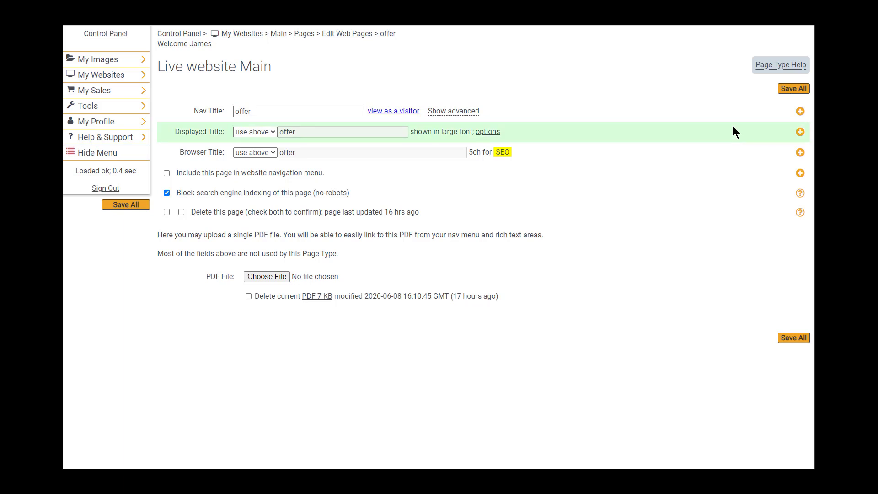
left_click(463, 114)
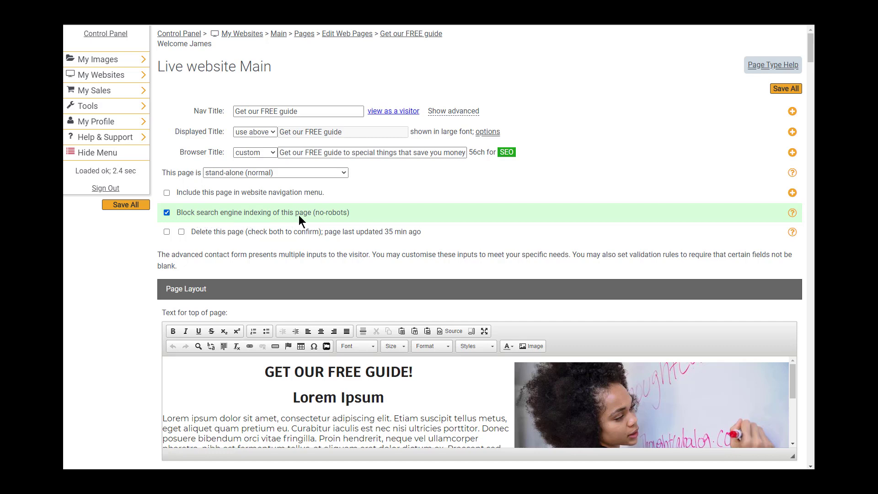
Show the advanced settings of the "Get our FREE guide" page and review its top text down to the GDPR permission note.
left_click(475, 113)
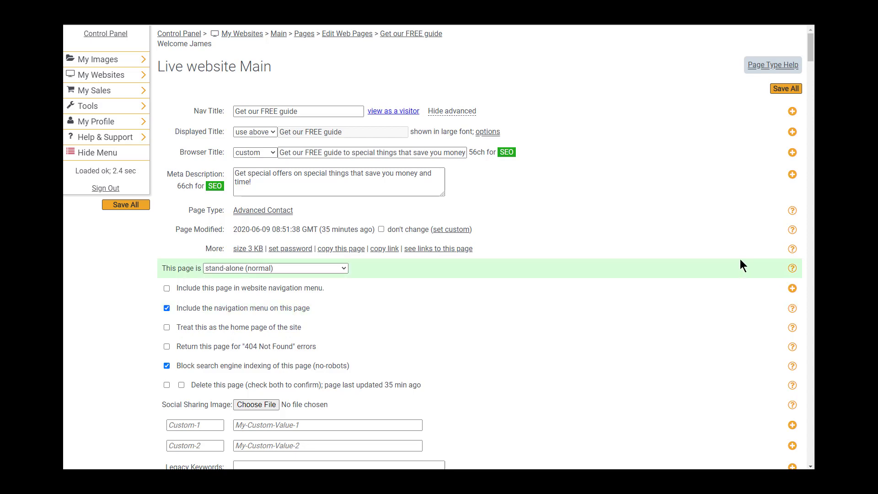
scroll(735, 257, "down", 1)
scroll(732, 257, "down", 8)
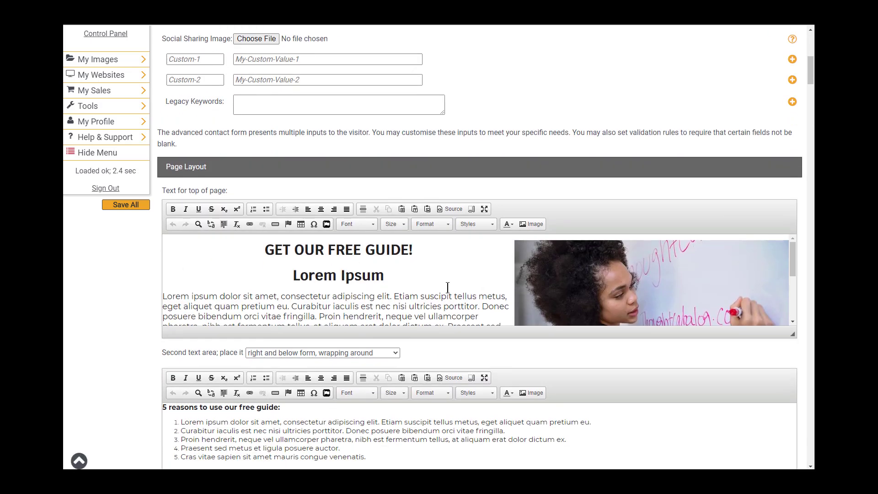
mouse_move(790, 264)
left_mouse_down()
mouse_move(789, 312)
mouse_move(785, 274)
left_mouse_up()
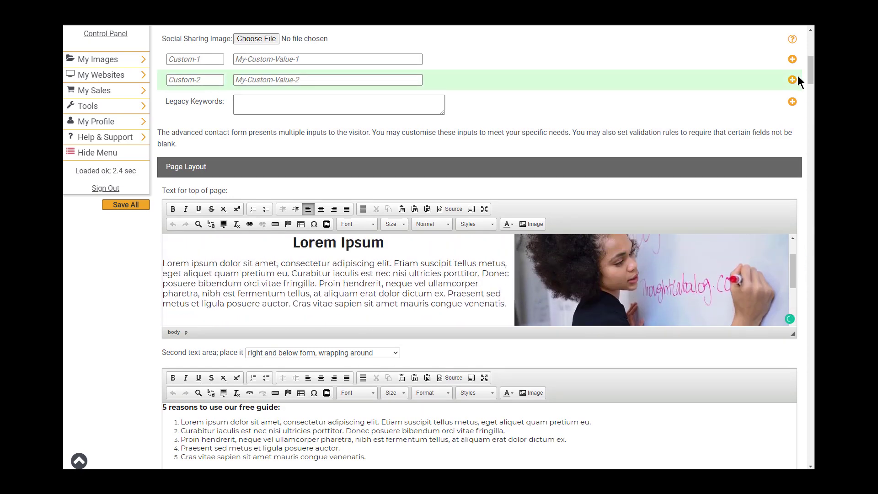
scroll(812, 80, "down", 1)
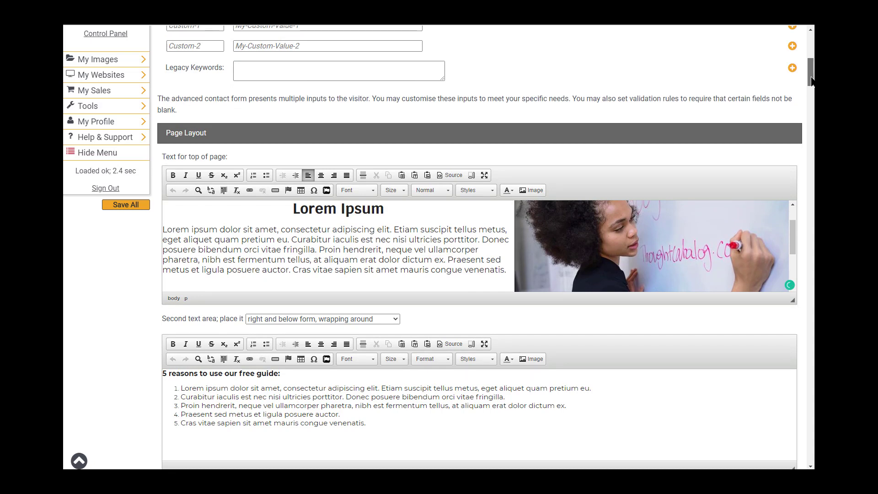
scroll(810, 80, "down", 2)
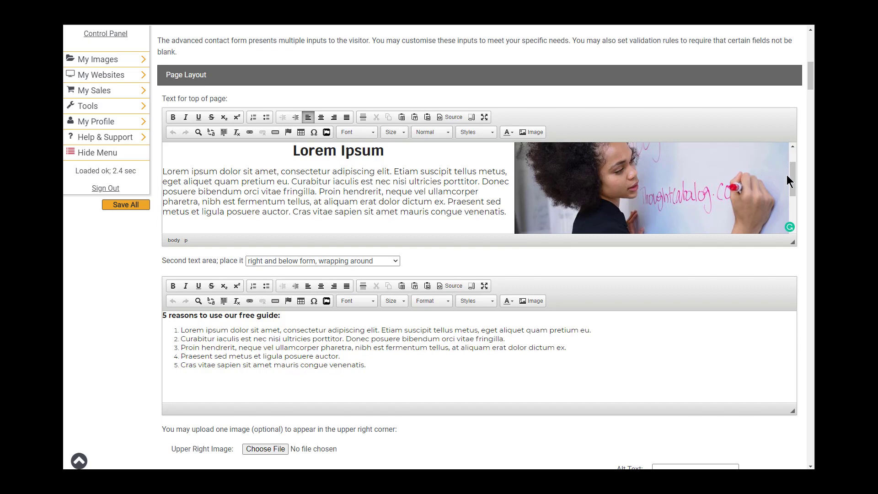
left_click_drag(792, 175, 789, 215)
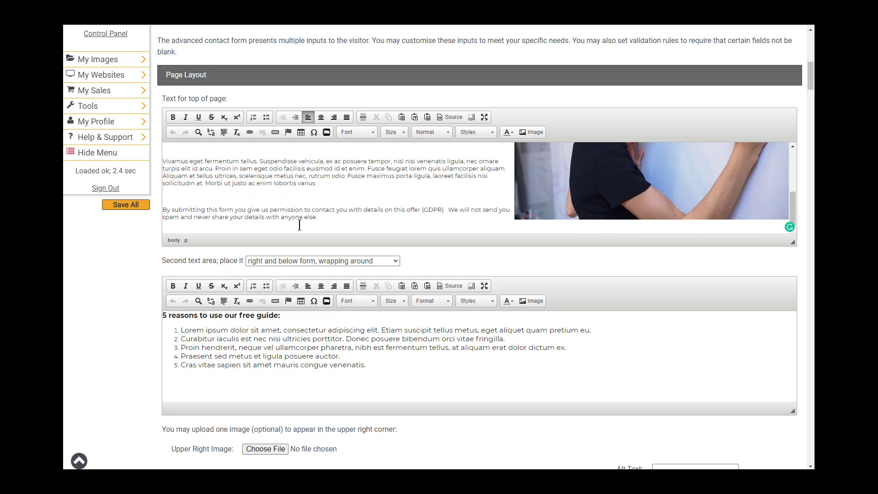
Examine the Marketing Opt-In choices in the form processing settings without changing the selection.
scroll(299, 225, "down", 10)
left_click_drag(178, 336, 227, 337)
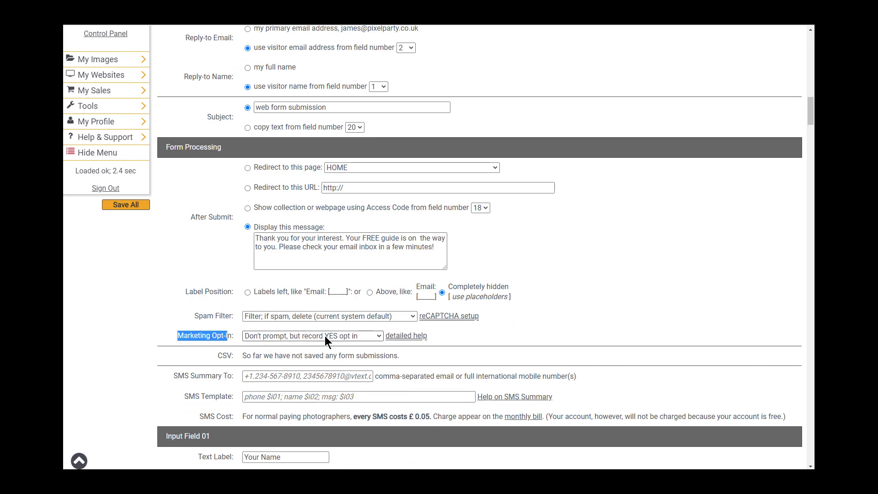
left_click(377, 337)
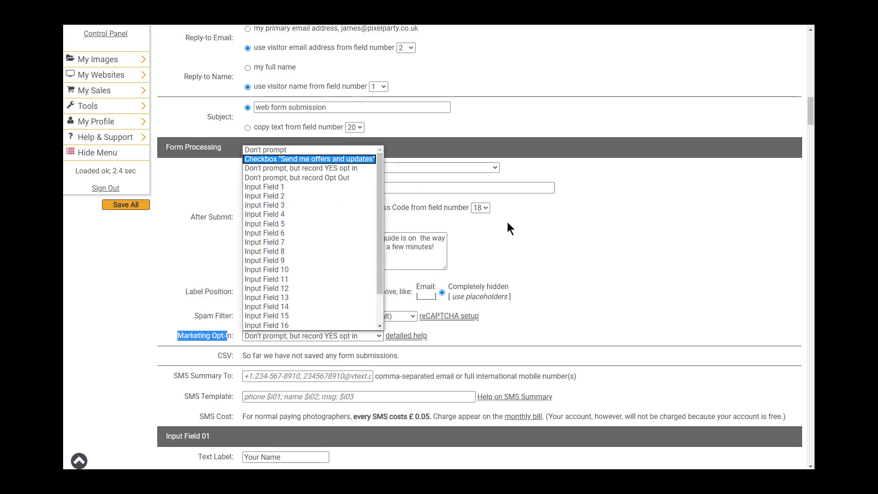
left_click(113, 325)
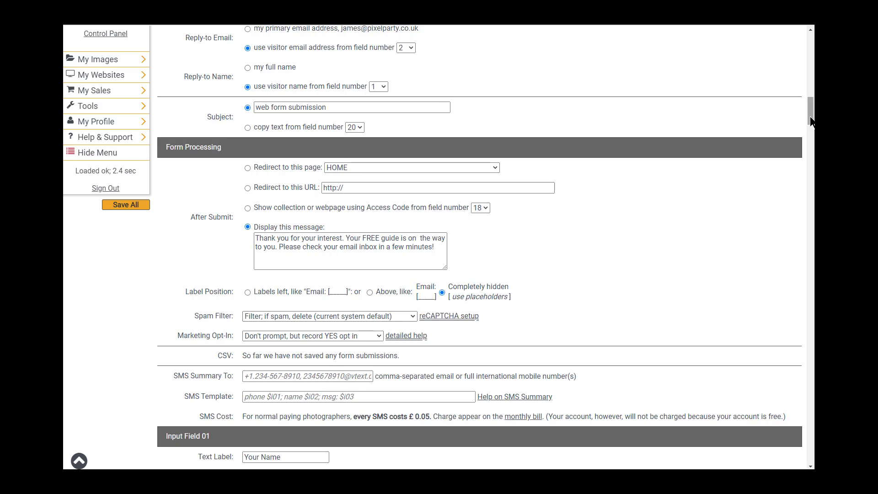
Review the after-submit message and the settings of Input Fields 01 and 02 in the contact form.
scroll(809, 123, "down", 1)
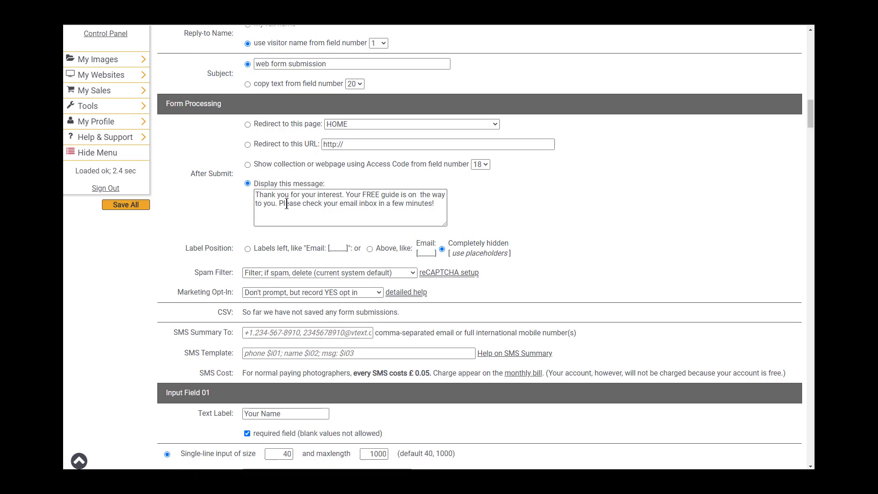
left_click_drag(811, 117, 811, 117)
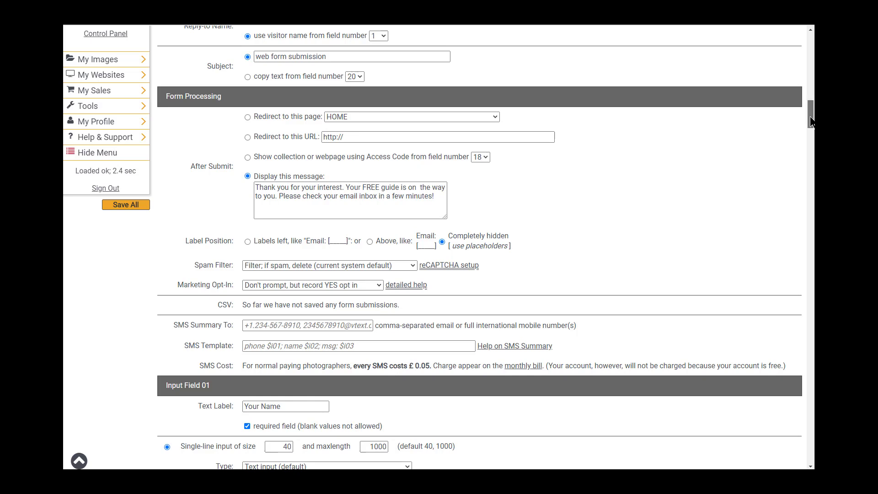
left_click_drag(812, 122, 811, 151)
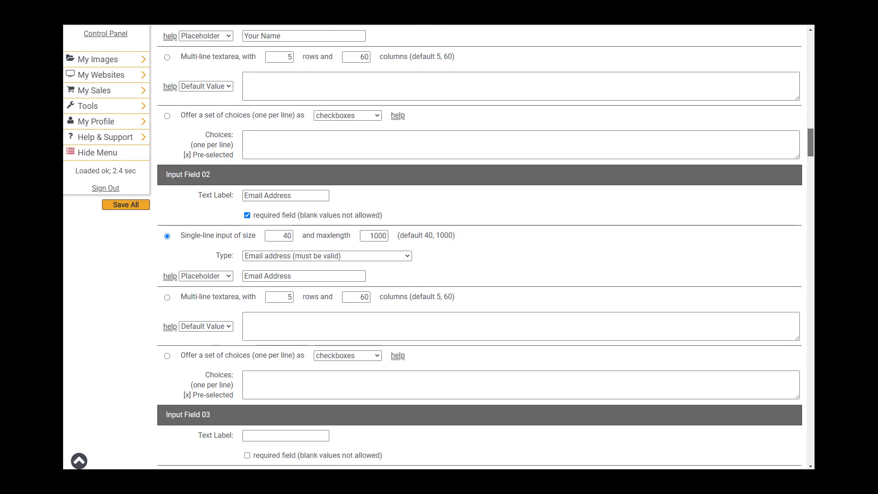
left_click_drag(811, 151, 813, 146)
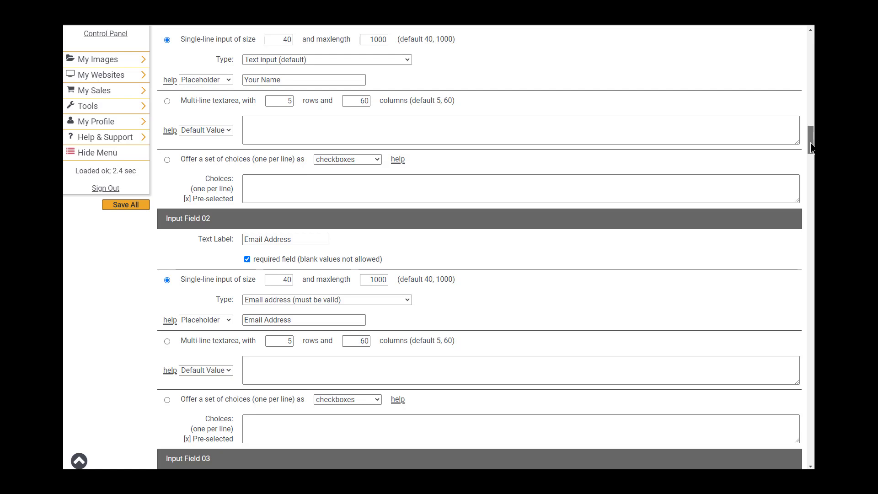
Review the Auto Response sender name, subject and message body near the end of the contact form settings.
left_click_drag(811, 147, 808, 438)
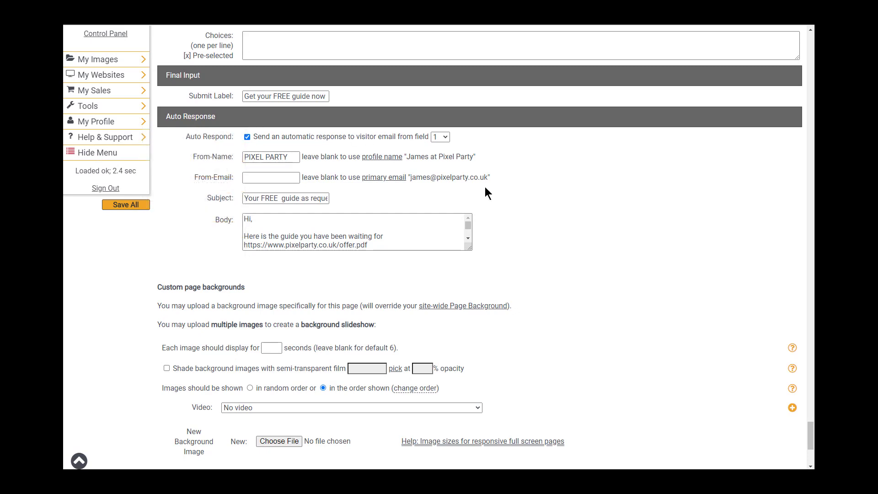
left_click_drag(248, 156, 296, 157)
left_click(325, 197)
left_click(443, 251)
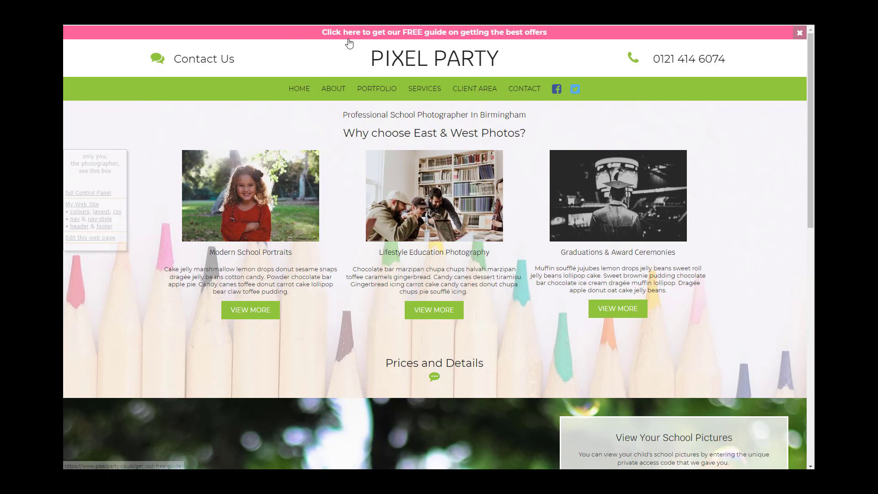
Open the free guide page from the Pixel Party site's banner and check its GDPR permission sentence.
left_click(421, 33)
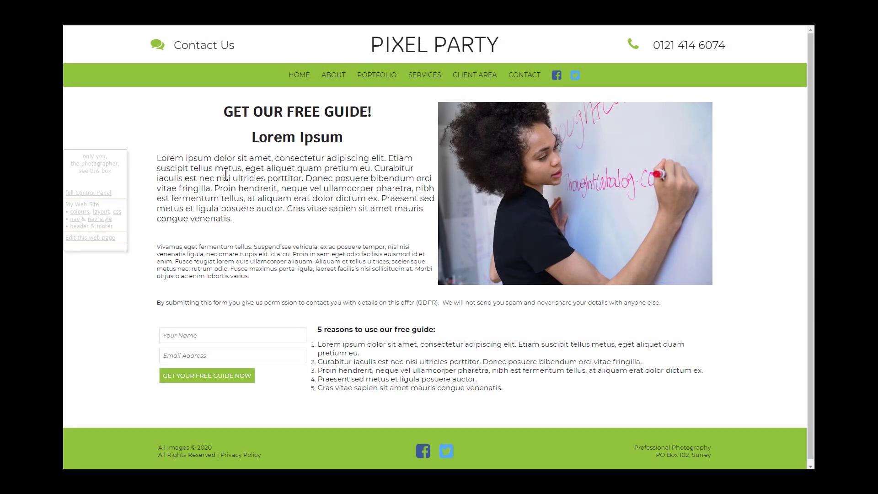
left_click_drag(166, 303, 343, 304)
left_click(609, 322)
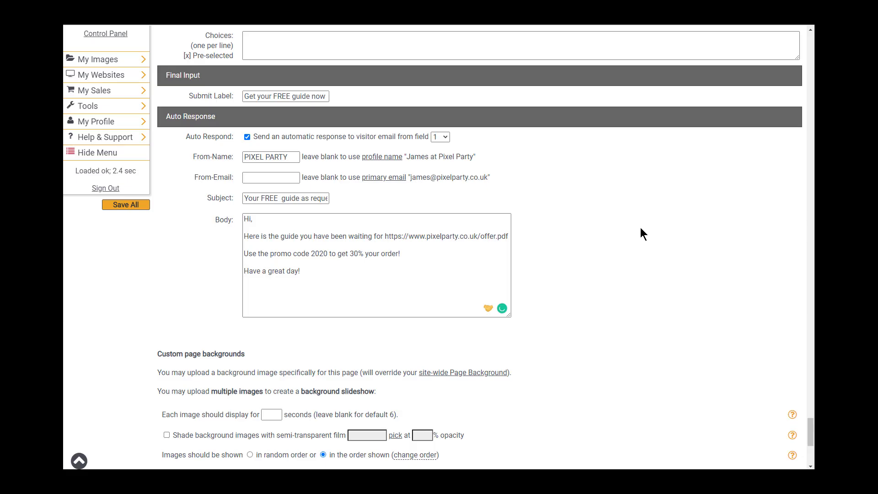
Open the link options of the offer PDF page and select its full URL for linking from other sites.
scroll(640, 227, "down", 15)
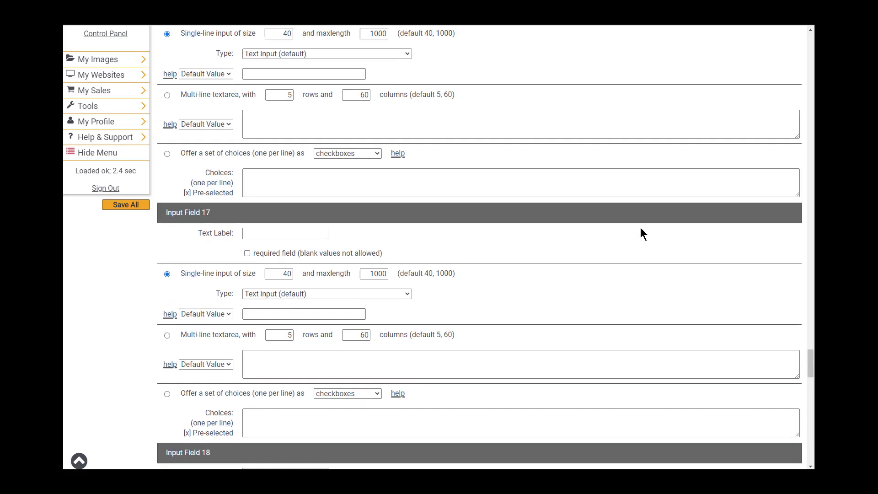
scroll(626, 249, "up", 1)
scroll(623, 243, "up", 20)
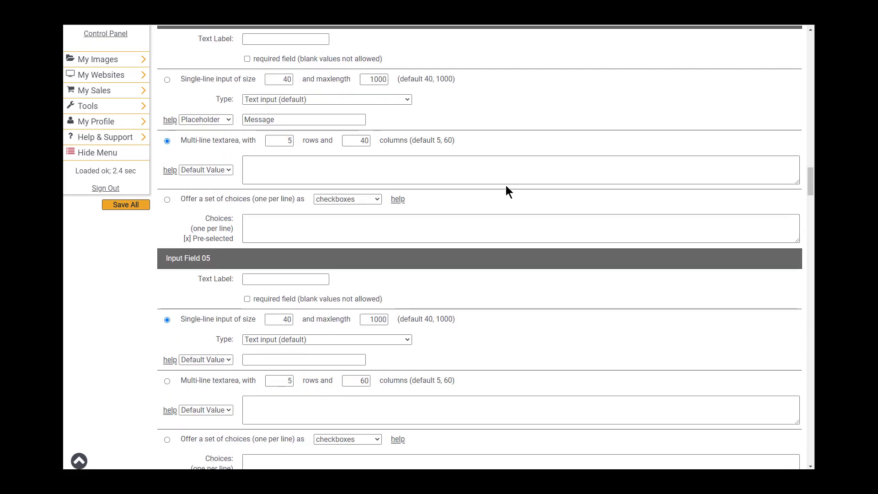
scroll(479, 175, "up", 20)
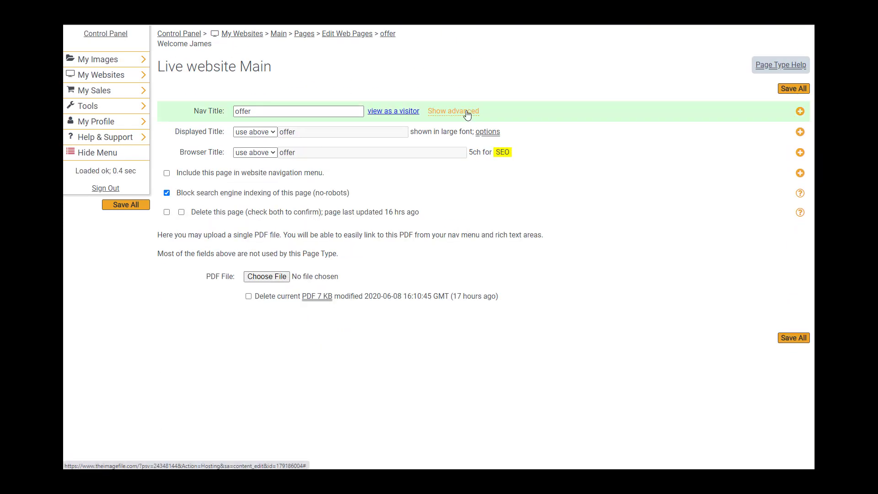
left_click(466, 112)
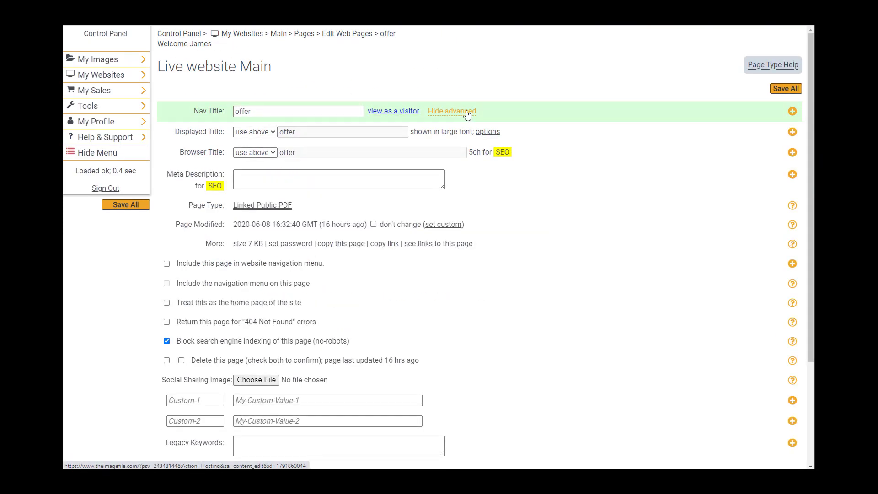
left_click(386, 244)
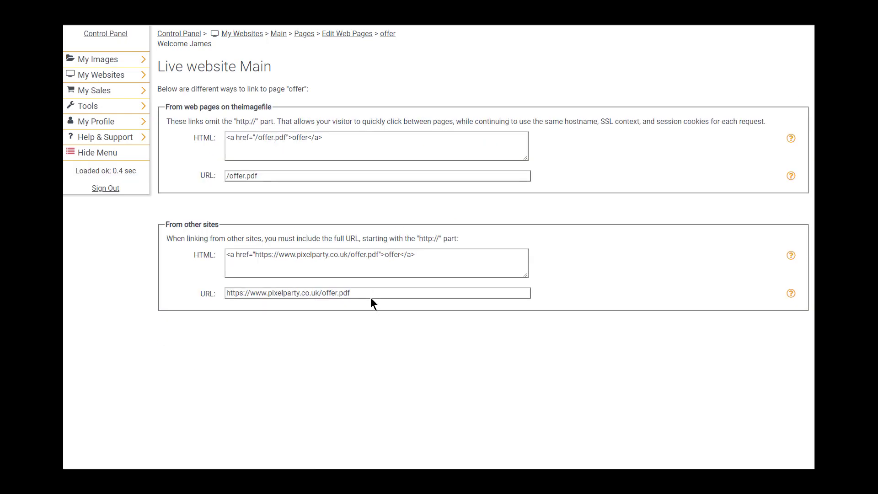
left_click(369, 294)
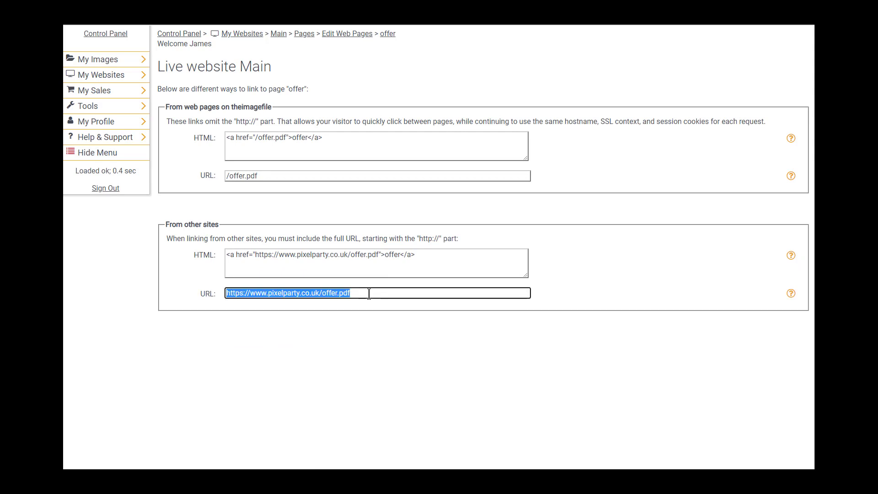